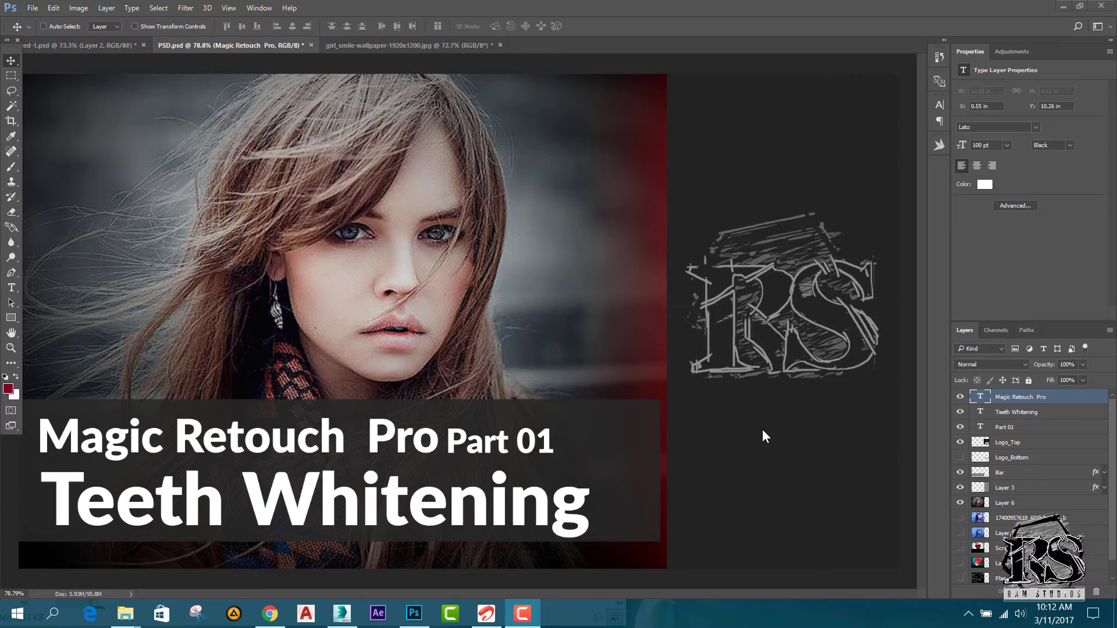
- Switch to Chrome, look over the Girl Smile wallpaper download page on wallpaperswide.com, and return to Photoshop
click(270, 614)
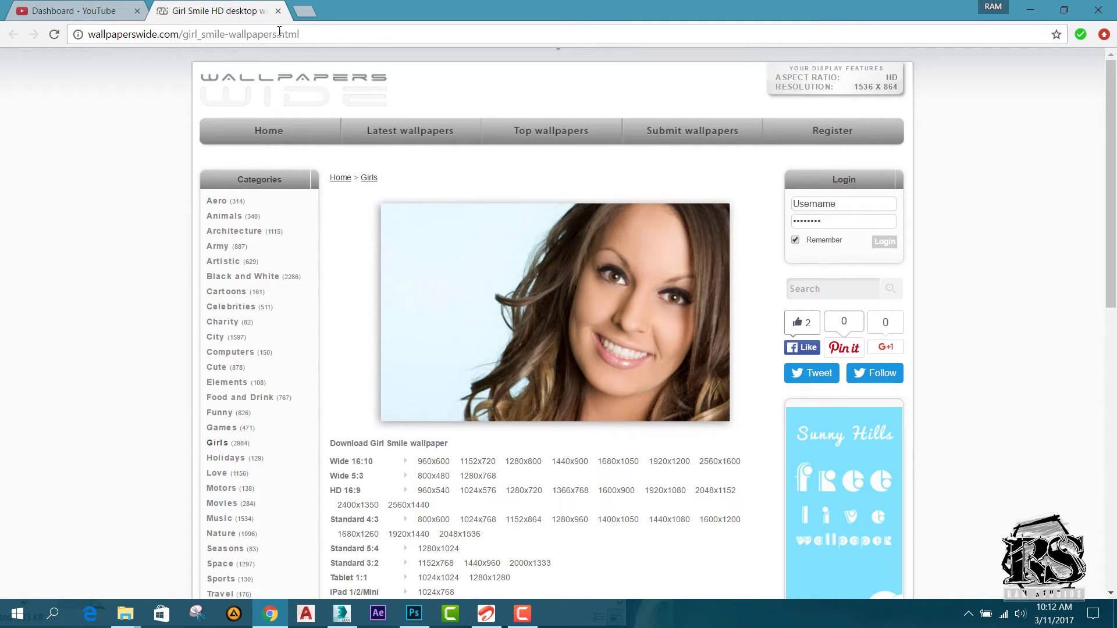
mouse_move(571, 352)
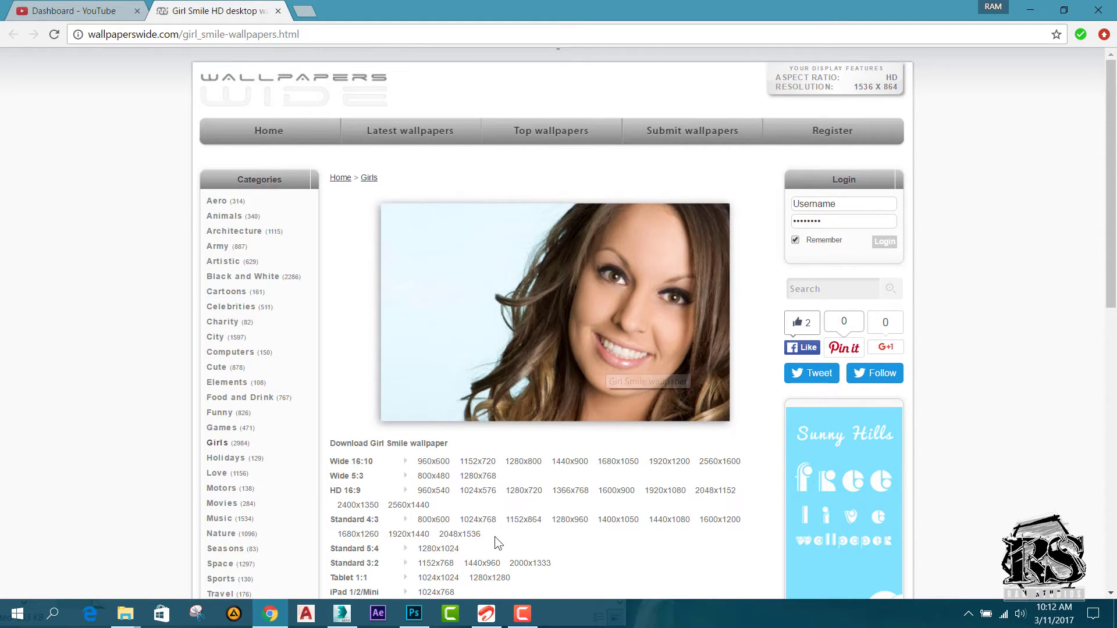
click(414, 613)
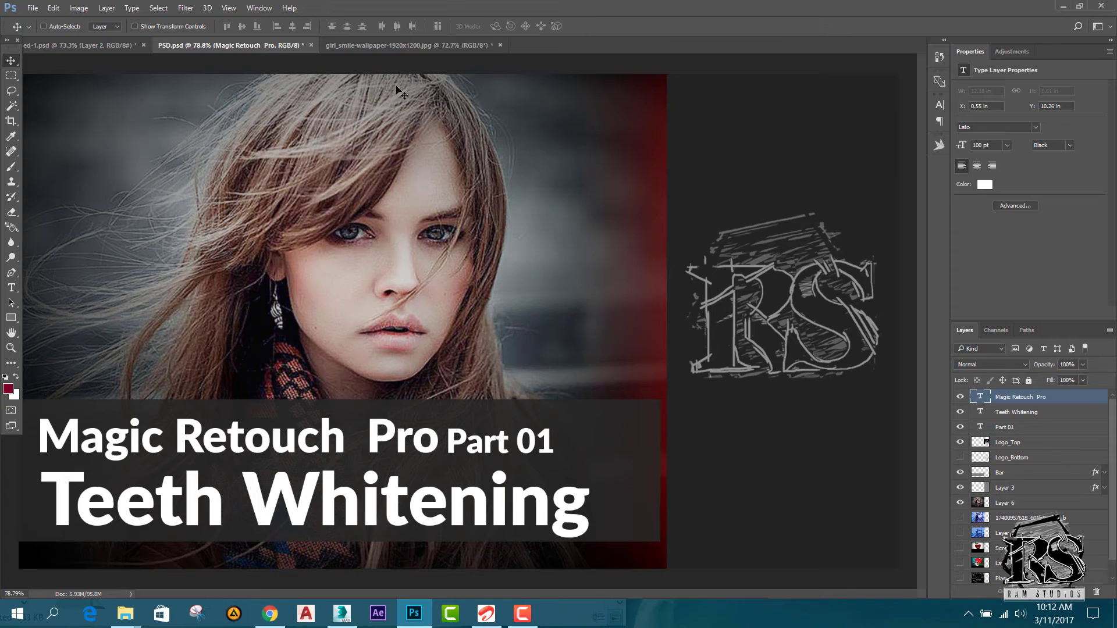
- Bring up the girl_smile-wallpaper-1920x1200.jpg document and frame the woman's smile close up
click(383, 45)
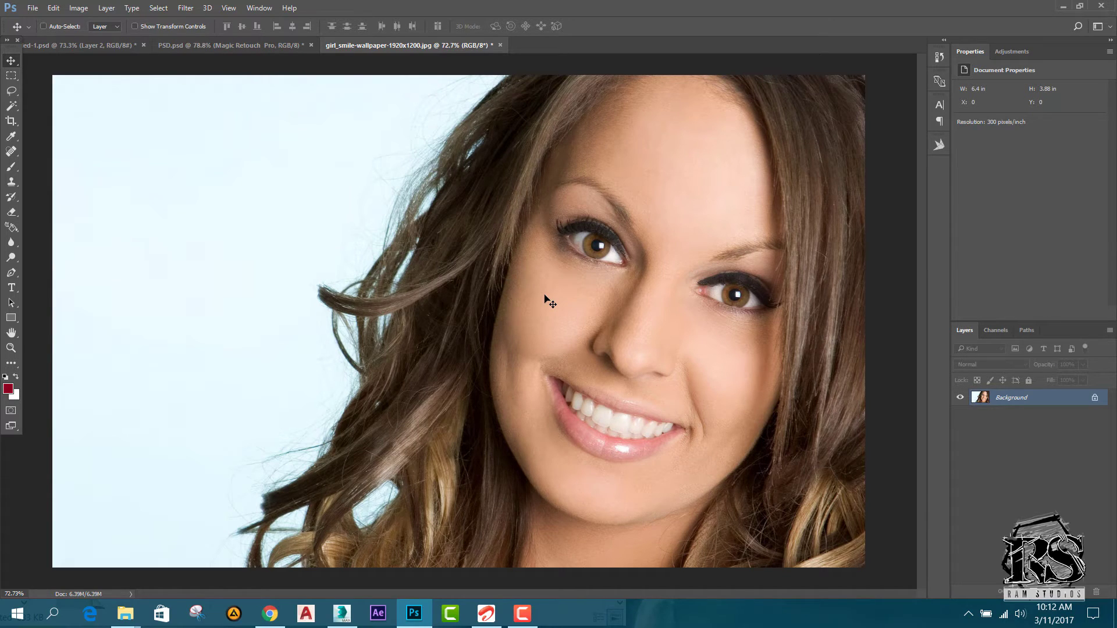
scroll(550, 302, up, 5)
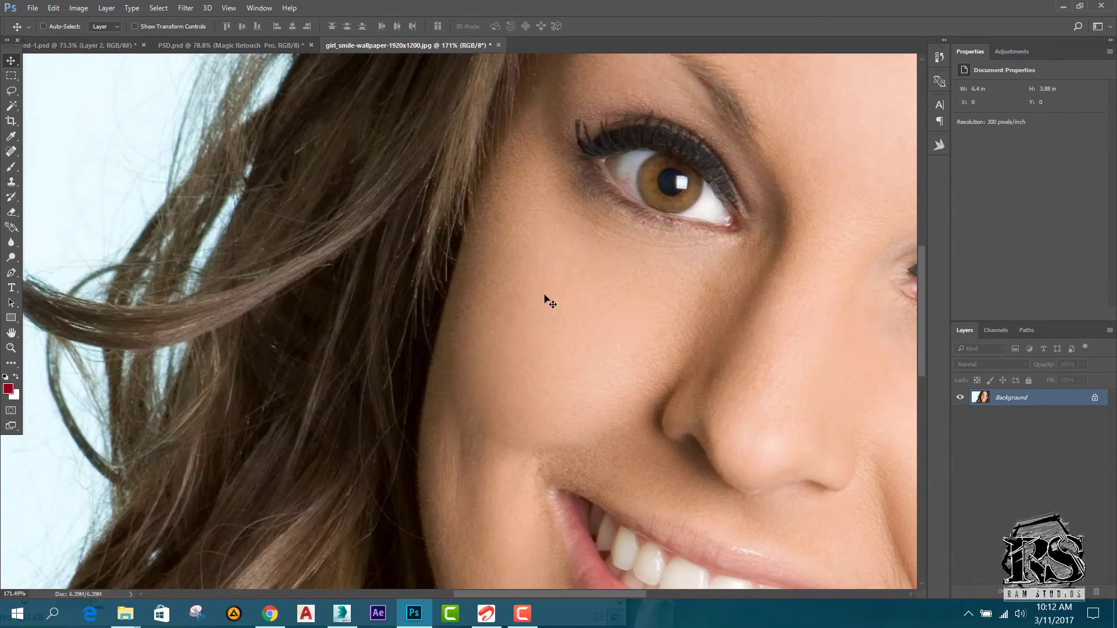
scroll(550, 302, down, 2)
scroll(549, 301, down, 2)
scroll(550, 301, up, 1)
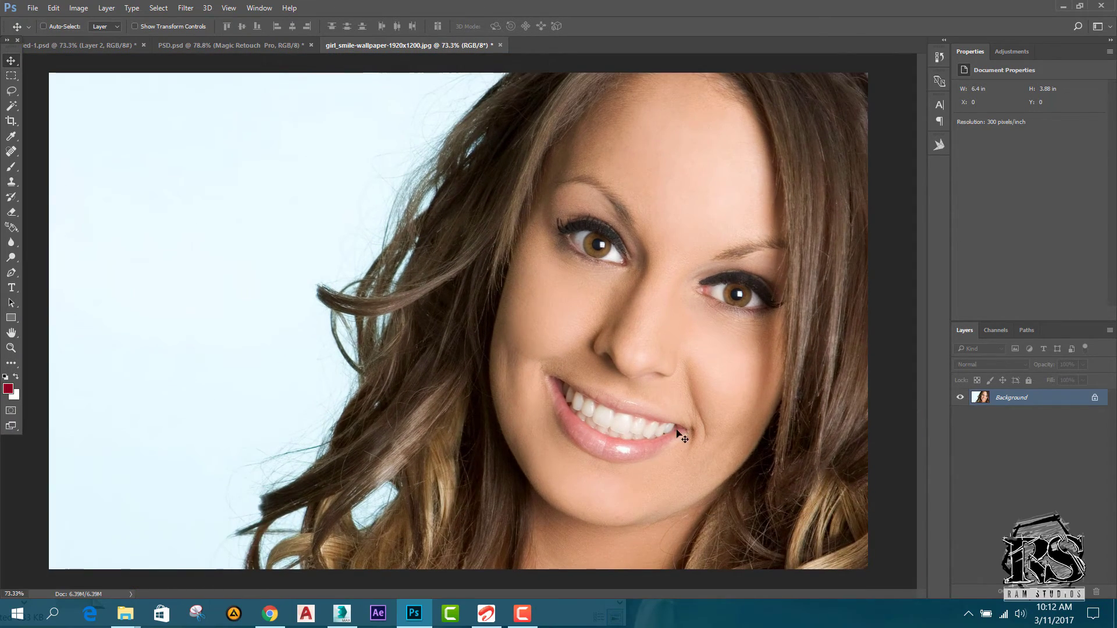
scroll(675, 451, up, 2)
scroll(675, 451, up, 3)
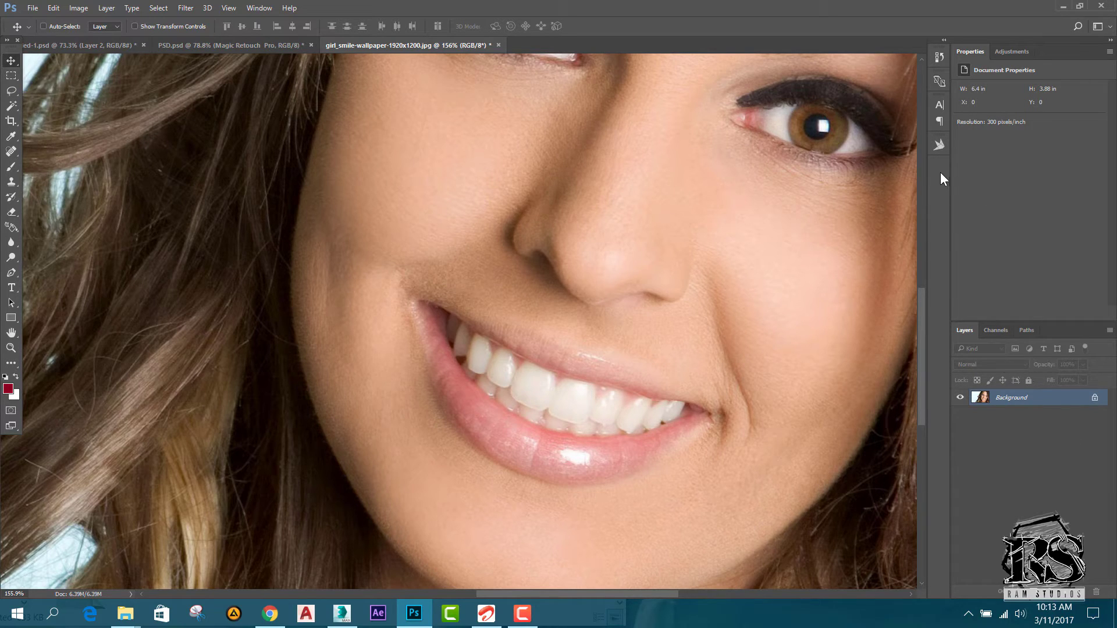
- Add a masked TeethWhitening layer with the Teeth Whitener from Magic Retouch Pro's Retouching tools
click(940, 145)
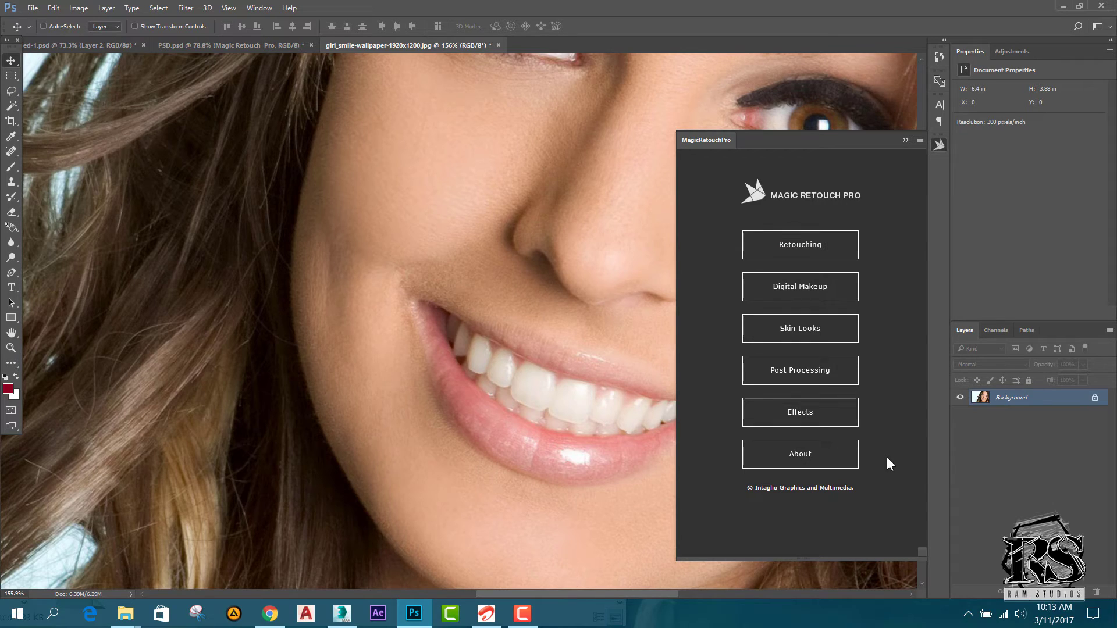
click(811, 256)
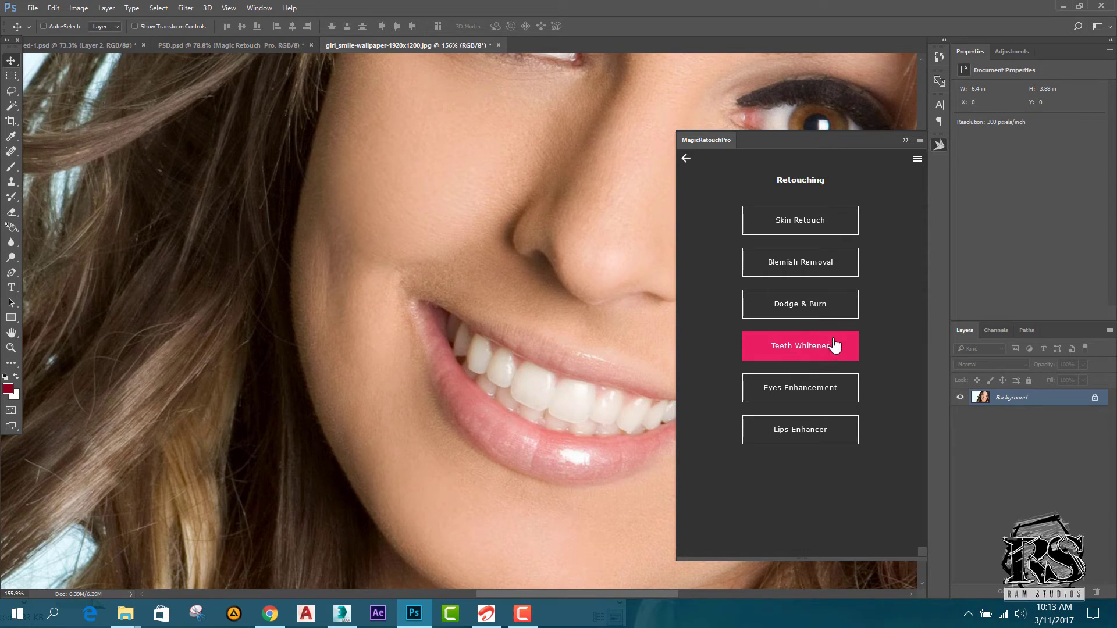
click(785, 353)
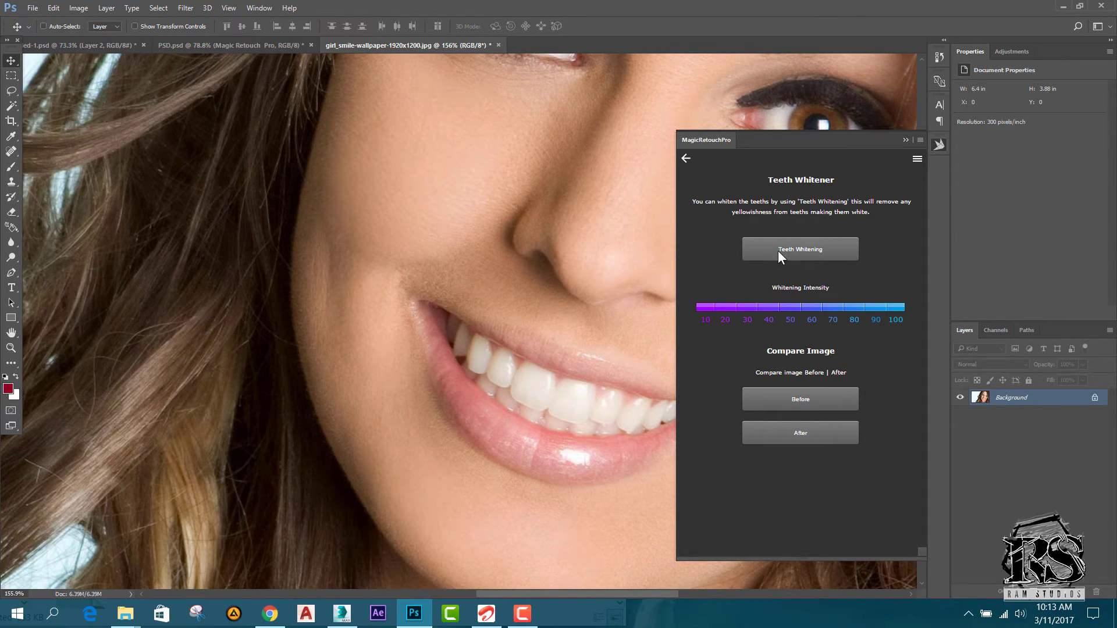
click(811, 249)
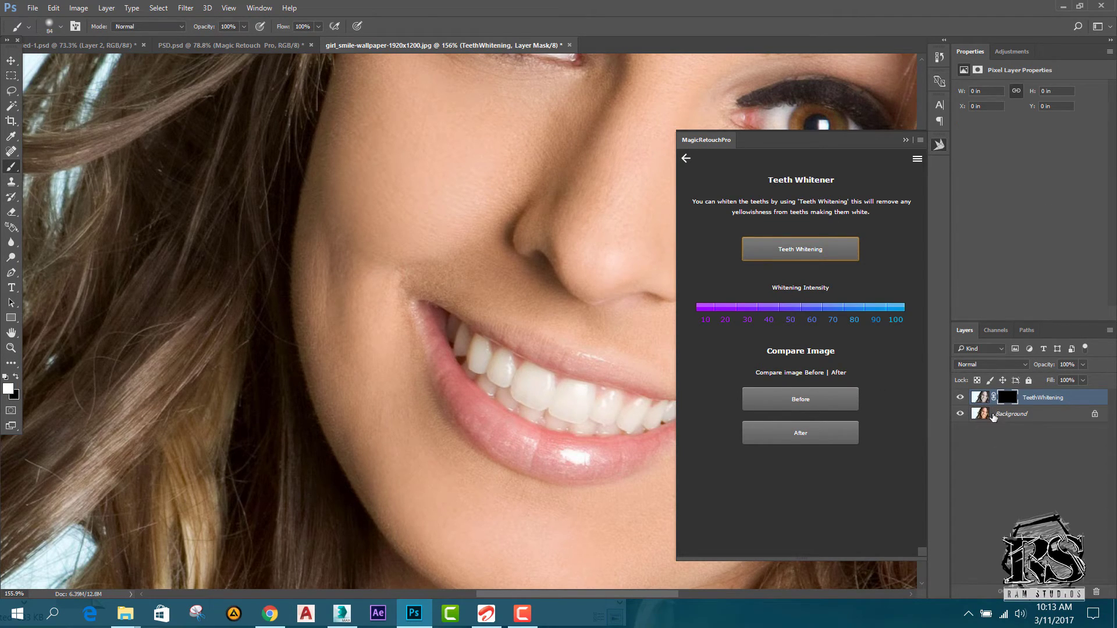
click(961, 399)
click(960, 398)
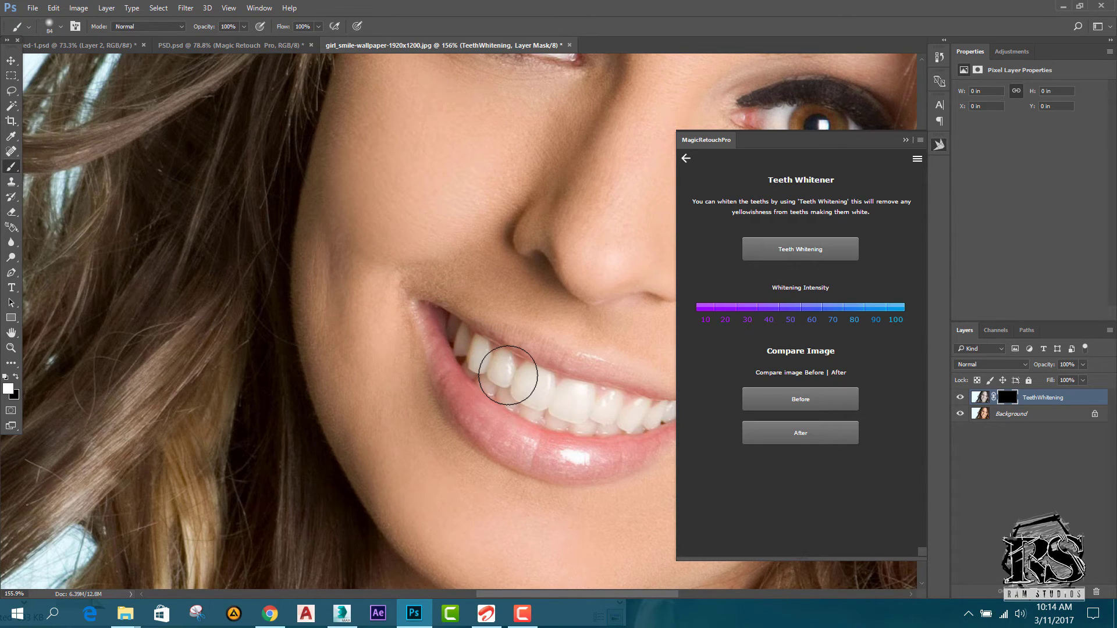
- Paint white freehand over all the teeth on the TeethWhitening layer mask with the soft brush
scroll(560, 397, up, 3)
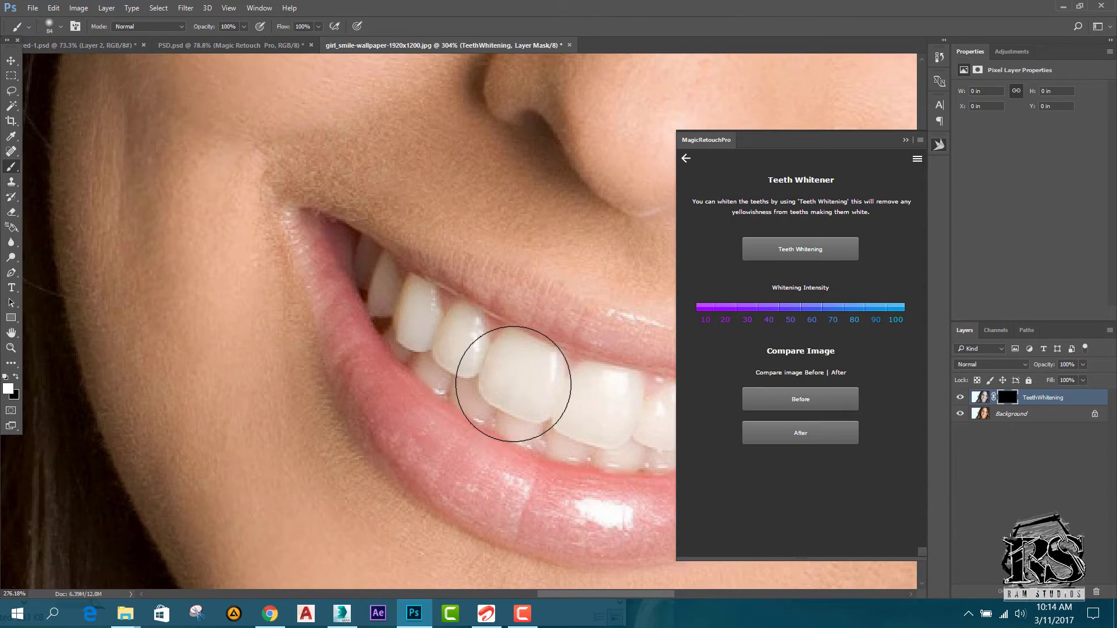
scroll(511, 368, down, 1)
mouse_move(513, 384)
mouse_down()
mouse_move(449, 365)
mouse_move(570, 423)
mouse_move(531, 386)
mouse_move(412, 323)
mouse_move(526, 387)
mouse_move(664, 418)
mouse_move(605, 419)
mouse_move(481, 370)
mouse_move(399, 312)
mouse_up()
scroll(163, 369, down, 2)
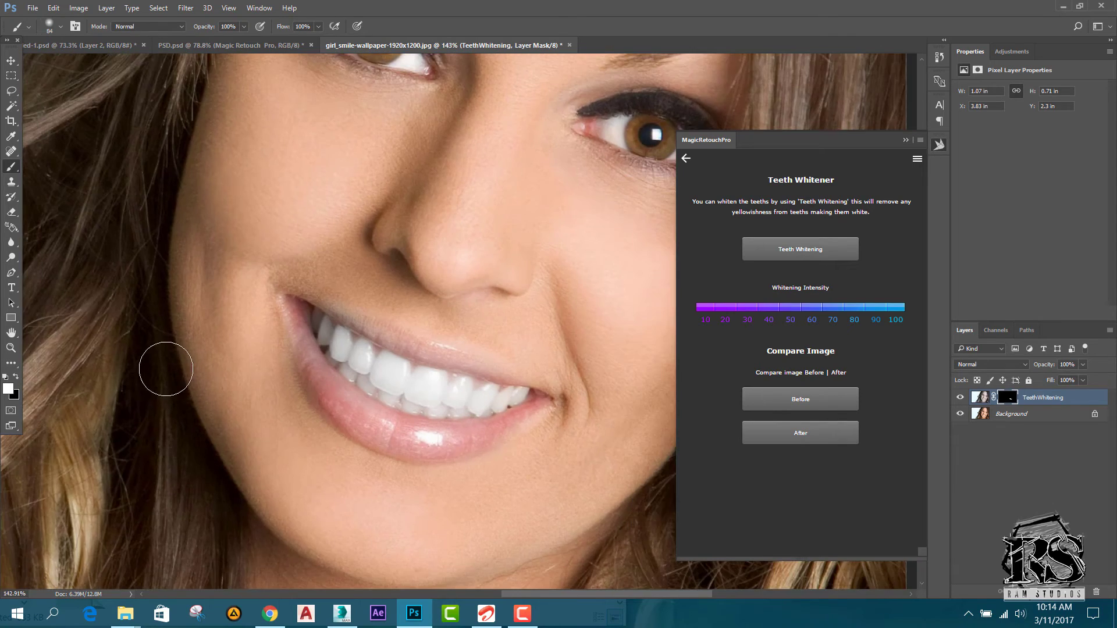
scroll(568, 424, up, 1)
mouse_move(568, 423)
mouse_down()
mouse_move(520, 390)
mouse_move(392, 379)
mouse_move(297, 329)
mouse_move(469, 399)
mouse_up()
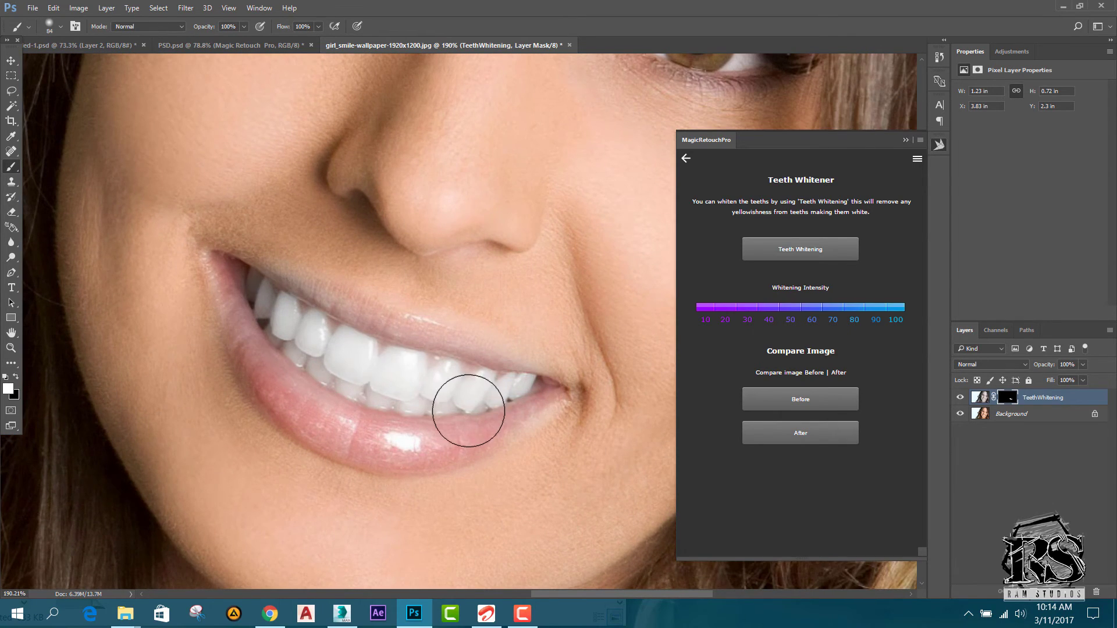
scroll(551, 465, down, 3)
scroll(481, 454, up, 4)
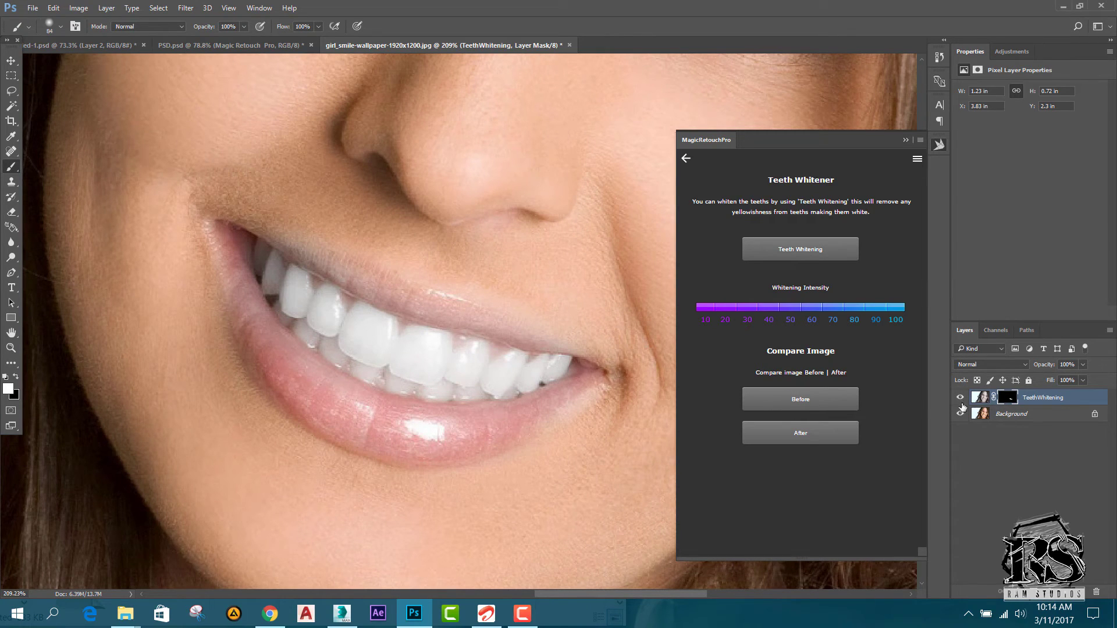
- Compare the smile before and after whitening by switching the TeethWhitening layer's effect off and on
click(809, 403)
click(802, 440)
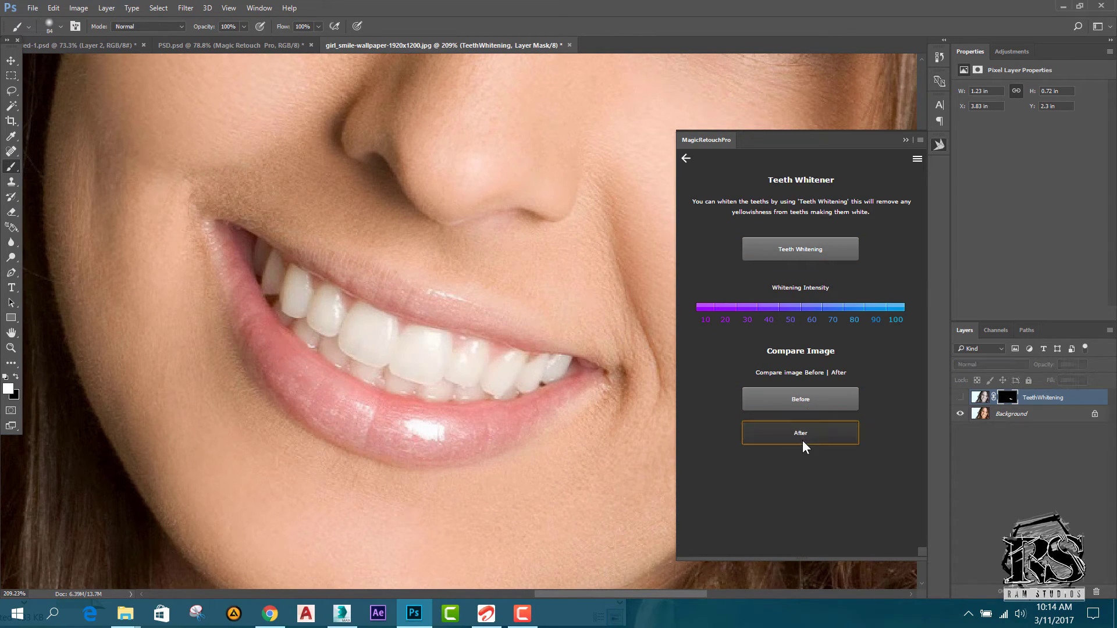
click(800, 403)
click(800, 435)
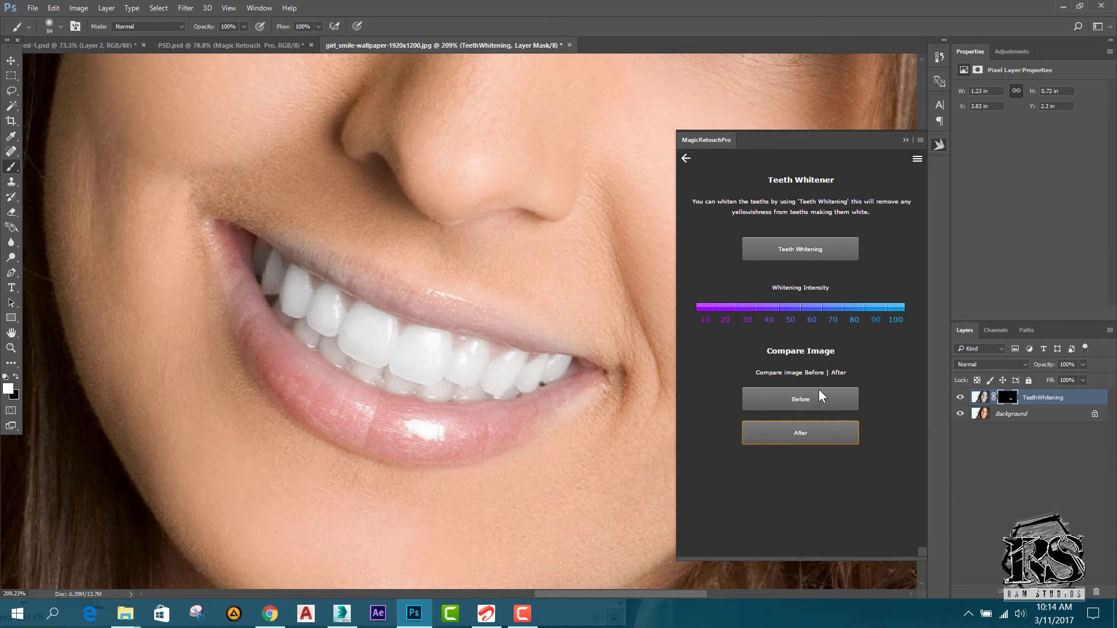
click(959, 397)
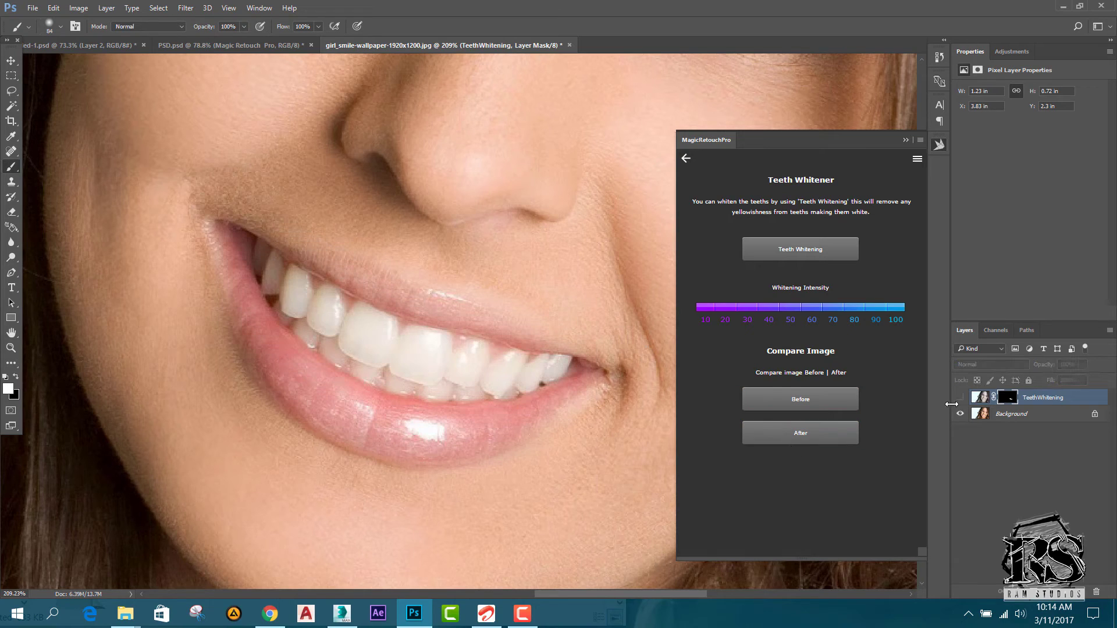
click(814, 396)
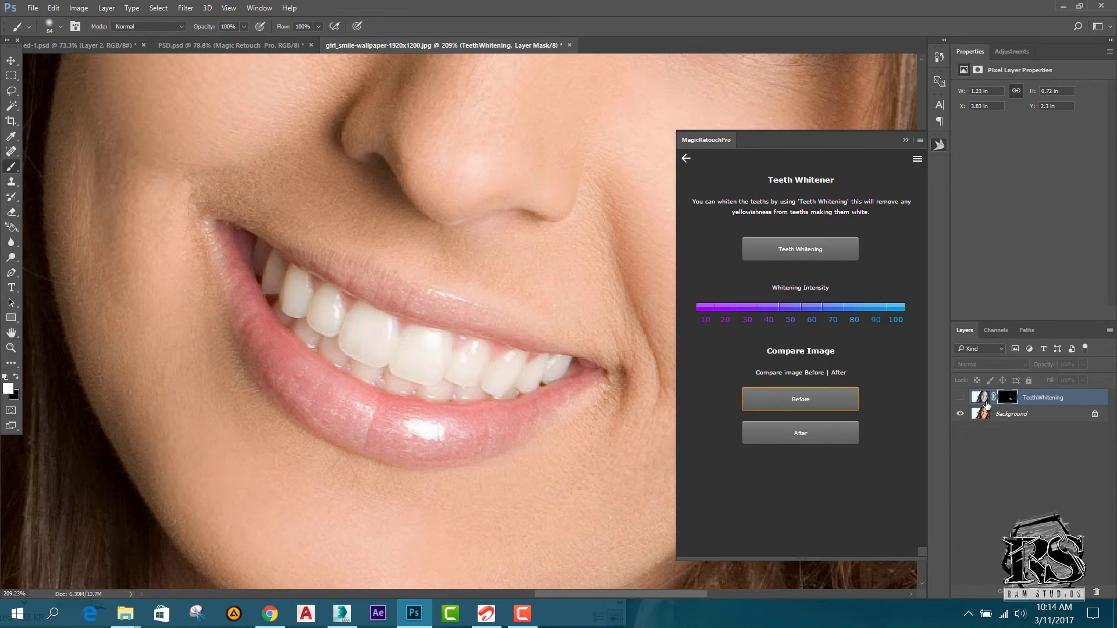
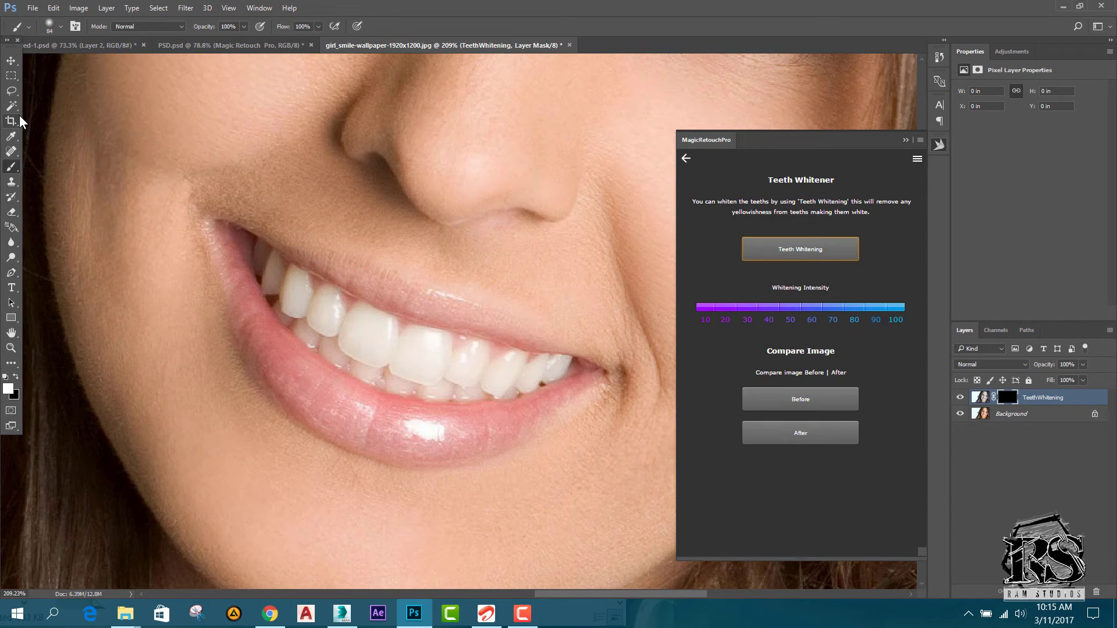
- Trace a closed Pen tool path around all visible teeth, following the lower lip edge and the upper gum line
click(11, 272)
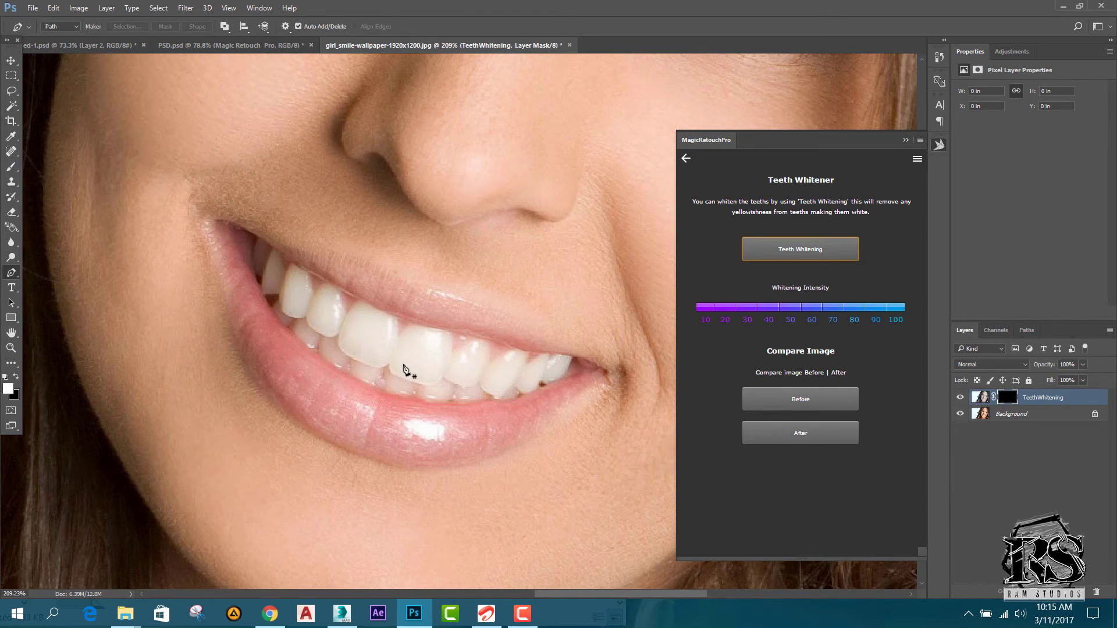
scroll(282, 260, up, 5)
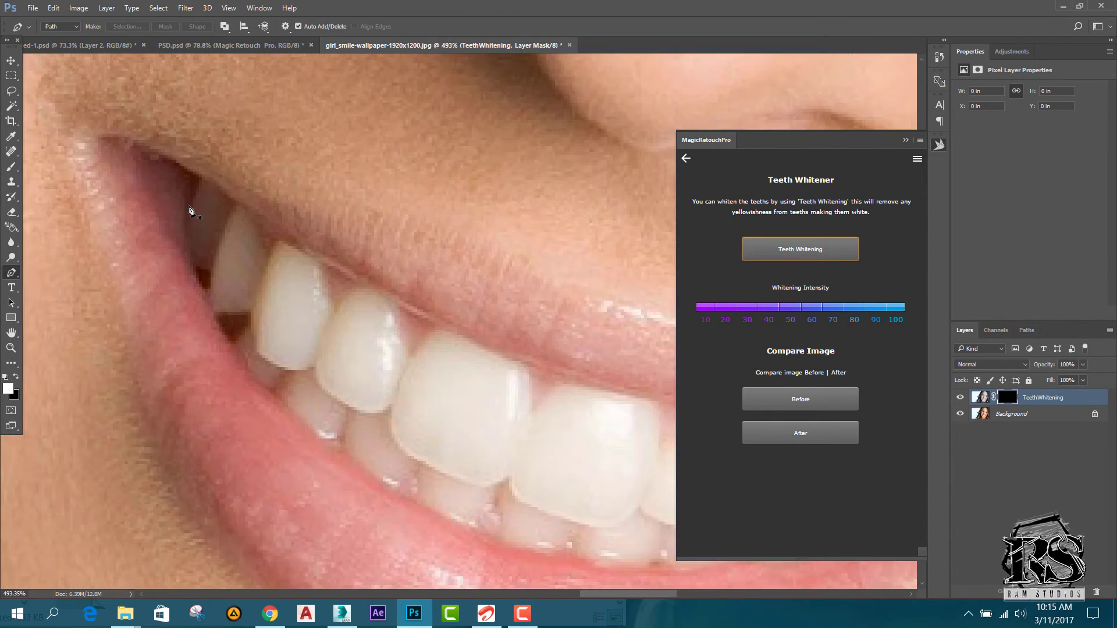
click(203, 176)
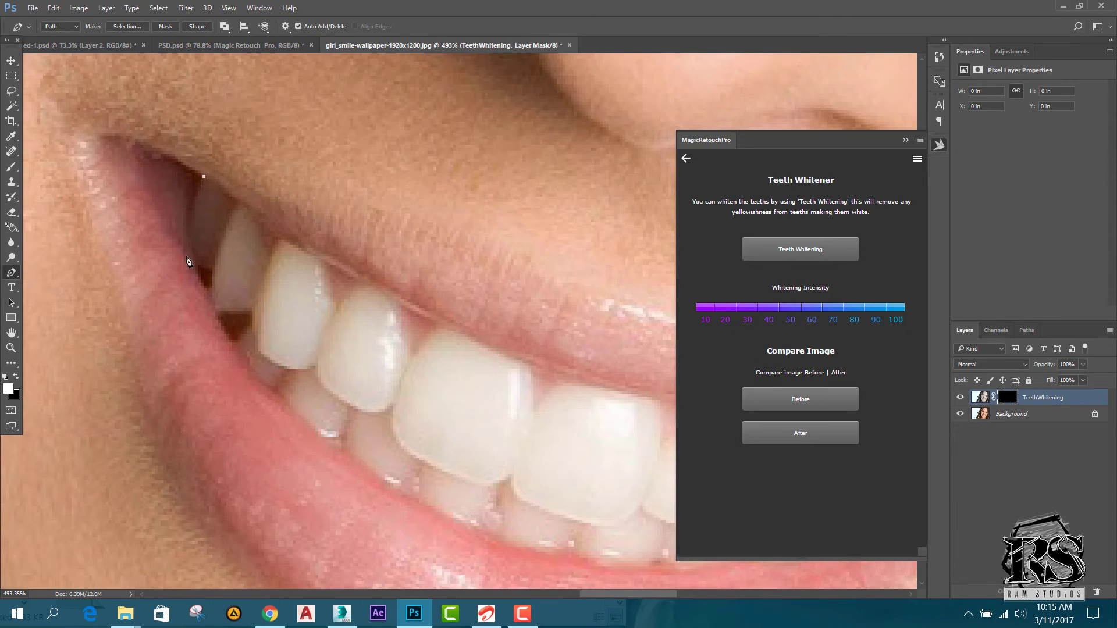
drag(189, 245, 217, 311)
click(207, 269)
drag(237, 349, 246, 361)
drag(327, 437, 365, 464)
drag(474, 478, 215, 304)
drag(297, 382, 330, 395)
click(433, 399)
drag(504, 391, 305, 446)
click(332, 420)
click(369, 384)
scroll(369, 385, down, 1)
click(609, 365)
click(573, 361)
click(557, 361)
drag(510, 379, 521, 374)
click(503, 353)
click(449, 360)
click(432, 371)
click(422, 327)
click(372, 335)
click(351, 353)
drag(349, 328, 427, 374)
click(357, 374)
click(344, 390)
click(334, 345)
drag(326, 347, 512, 416)
click(465, 391)
click(410, 368)
drag(394, 378, 496, 401)
drag(472, 368, 482, 363)
click(455, 390)
click(439, 345)
click(413, 334)
click(399, 331)
click(392, 344)
click(368, 297)
click(332, 271)
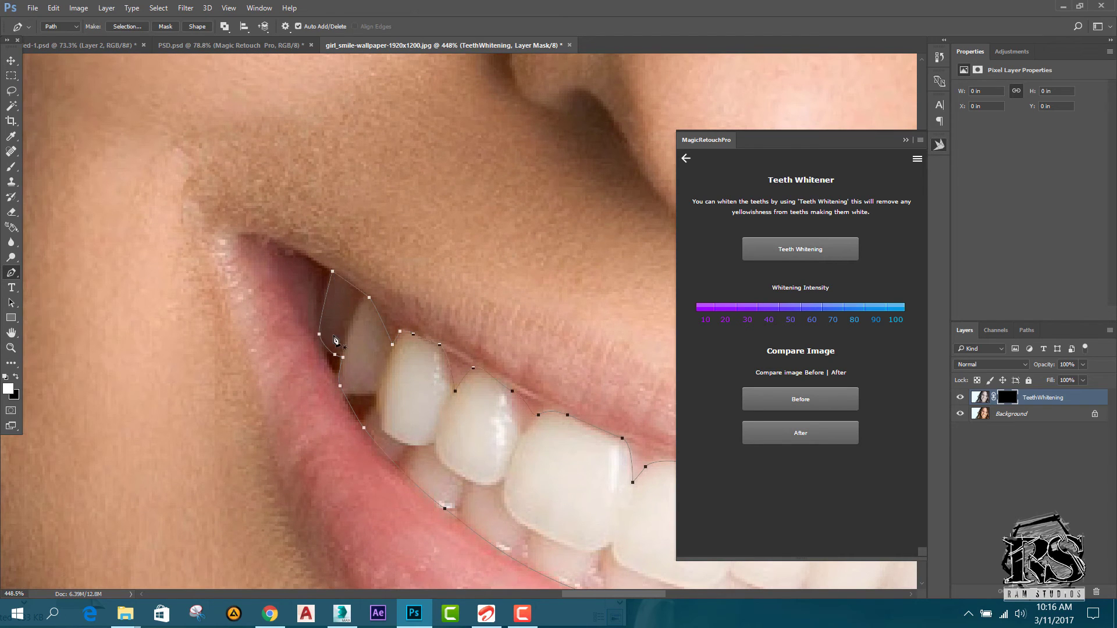
- Convert the path around the teeth into a selection
scroll(335, 340, down, 3)
right_click(468, 265)
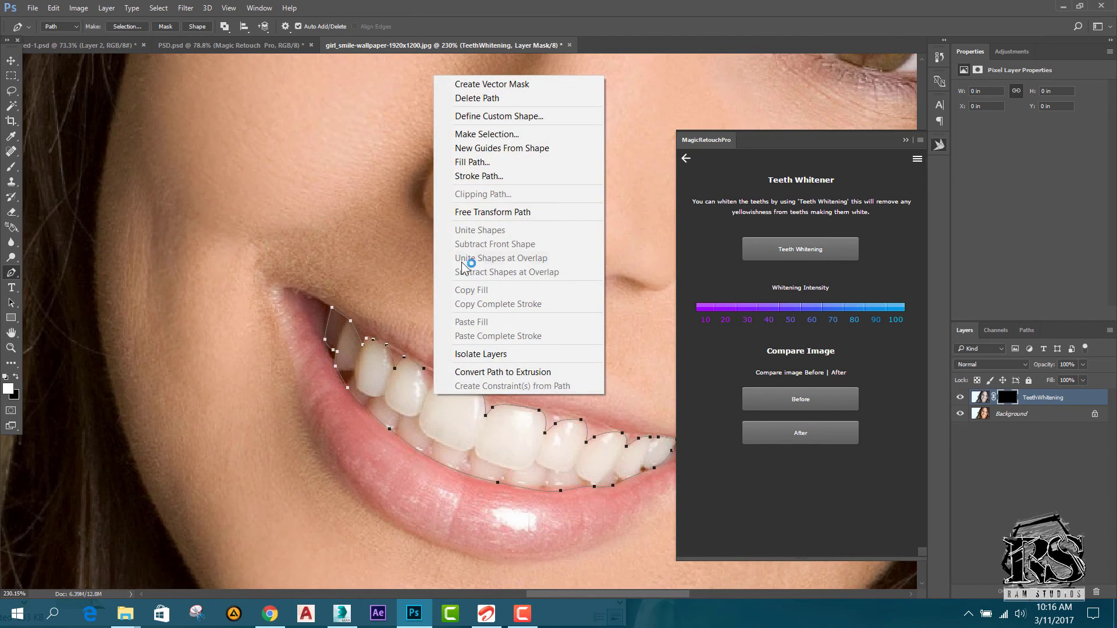
click(475, 134)
click(722, 373)
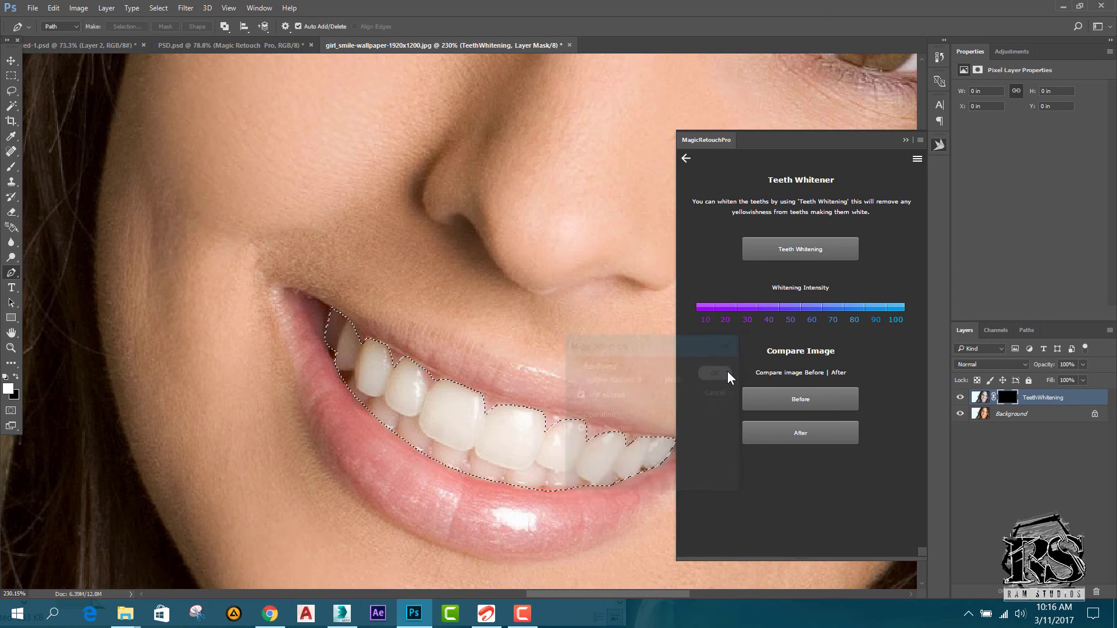
scroll(256, 376, down, 2)
scroll(407, 378, up, 2)
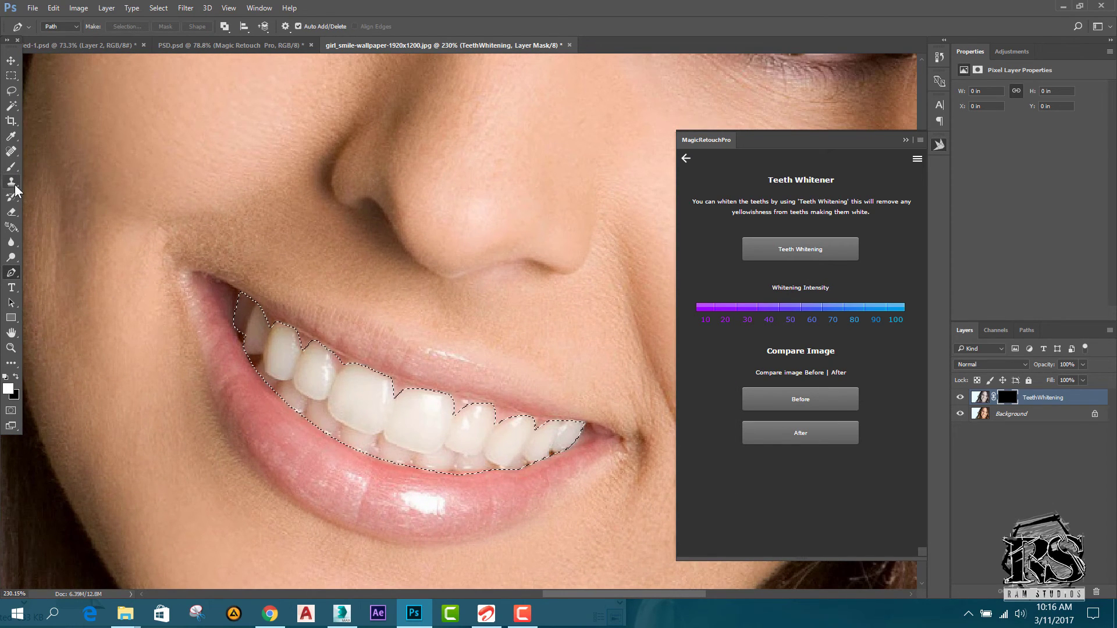
- Brush white over all the selected teeth on the TeethWhitening layer mask, and clear the selection
key(b)
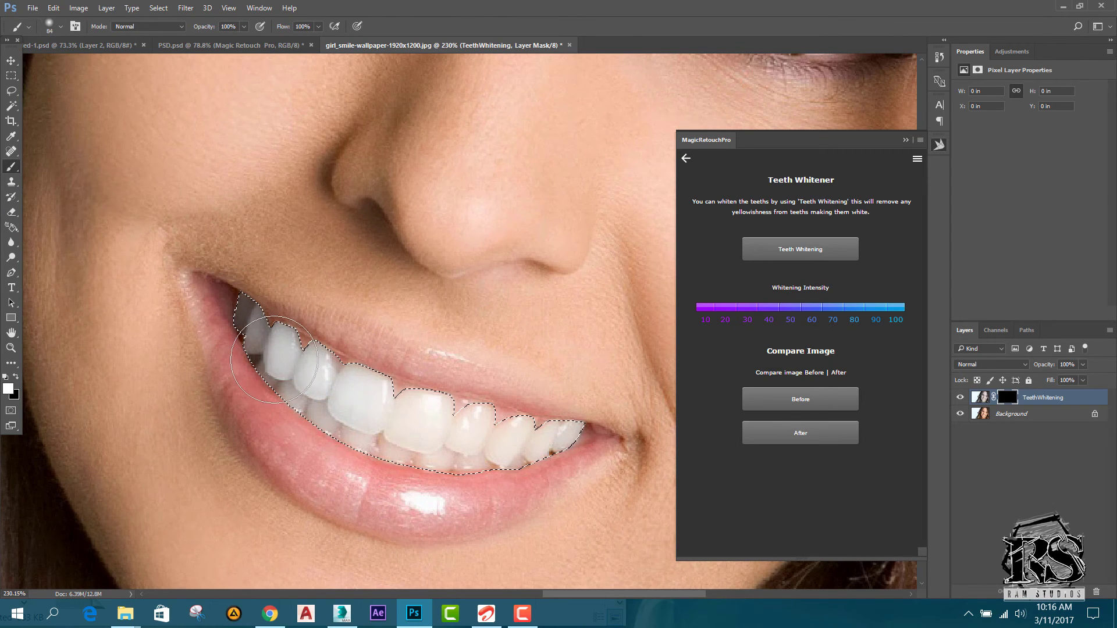
drag(411, 414, 387, 457)
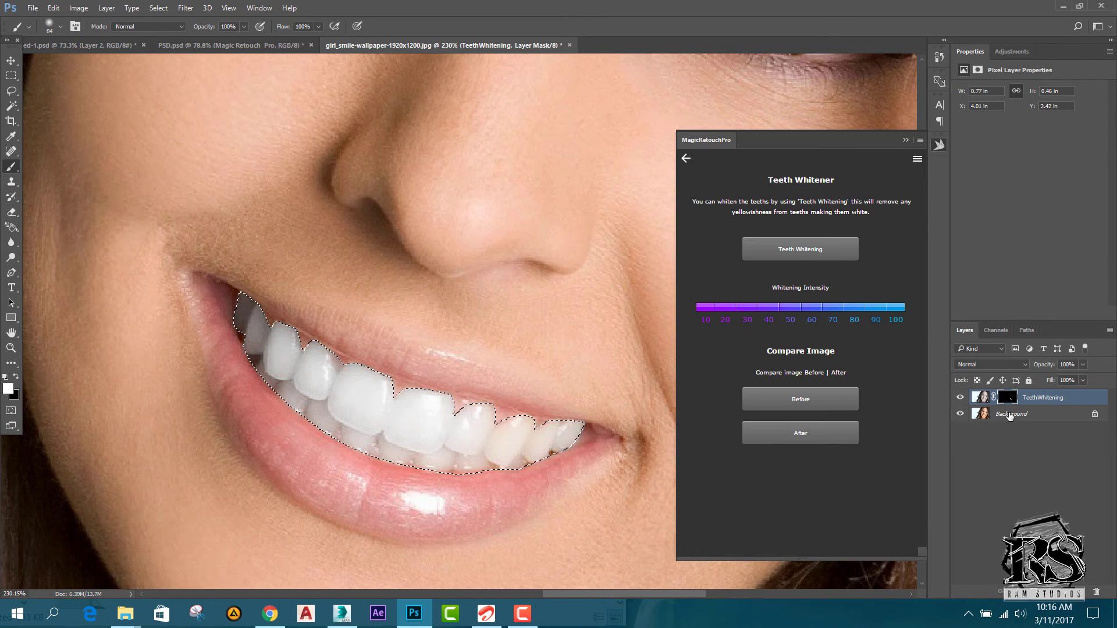
key(ctrl+z)
drag(446, 414, 378, 431)
click(14, 74)
- Inspect the whitened teeth in the full portrait and close up, comparing the Before and After views
scroll(222, 324, down, 8)
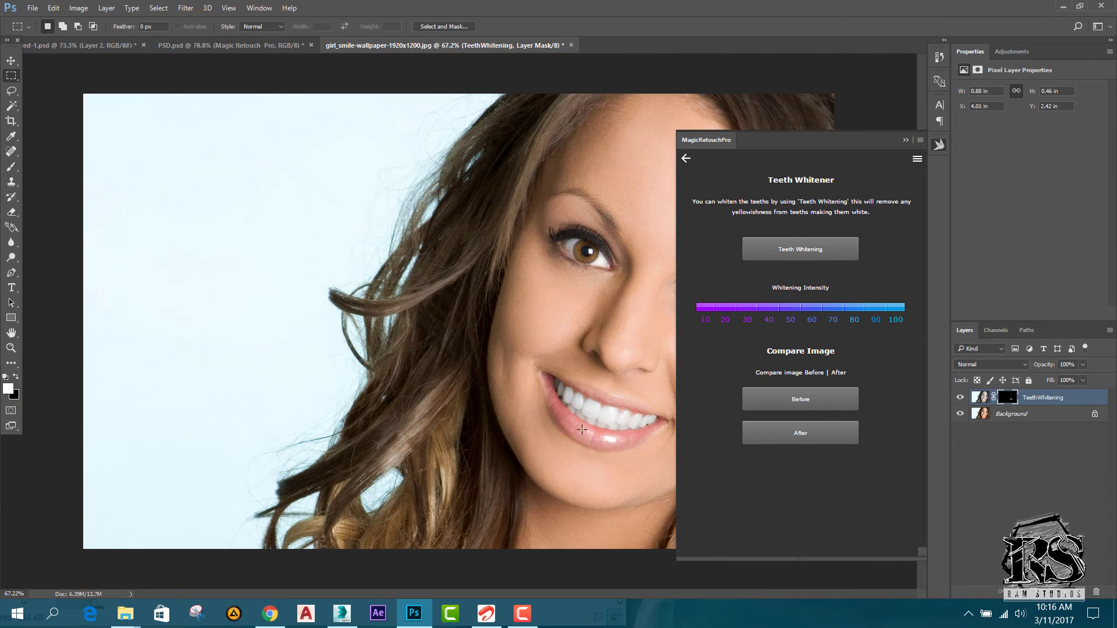
scroll(542, 430, up, 6)
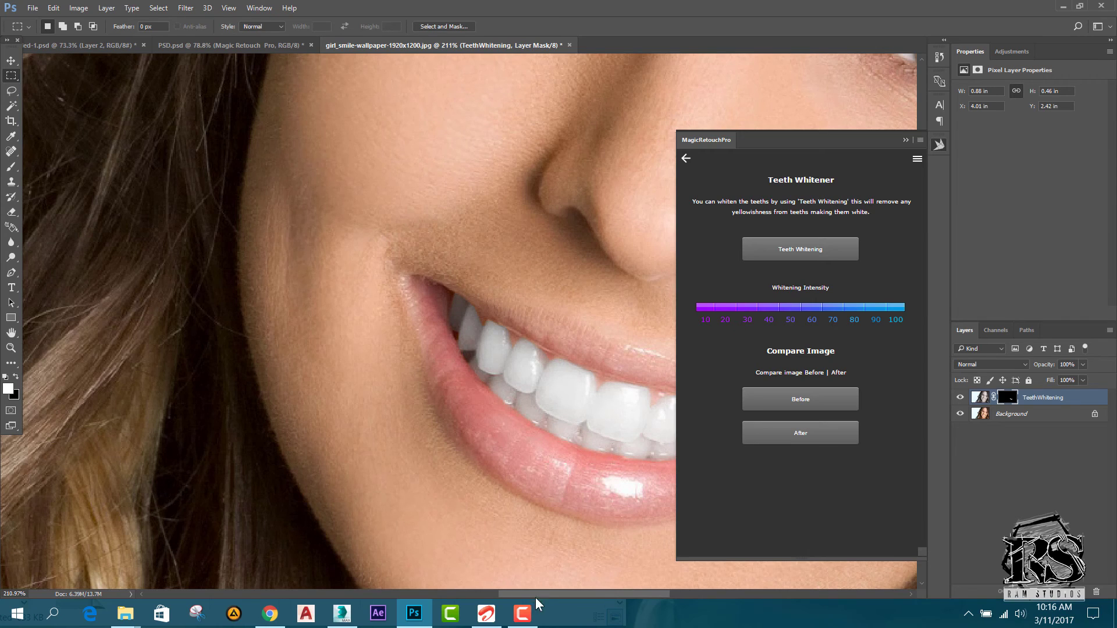
drag(559, 594, 621, 601)
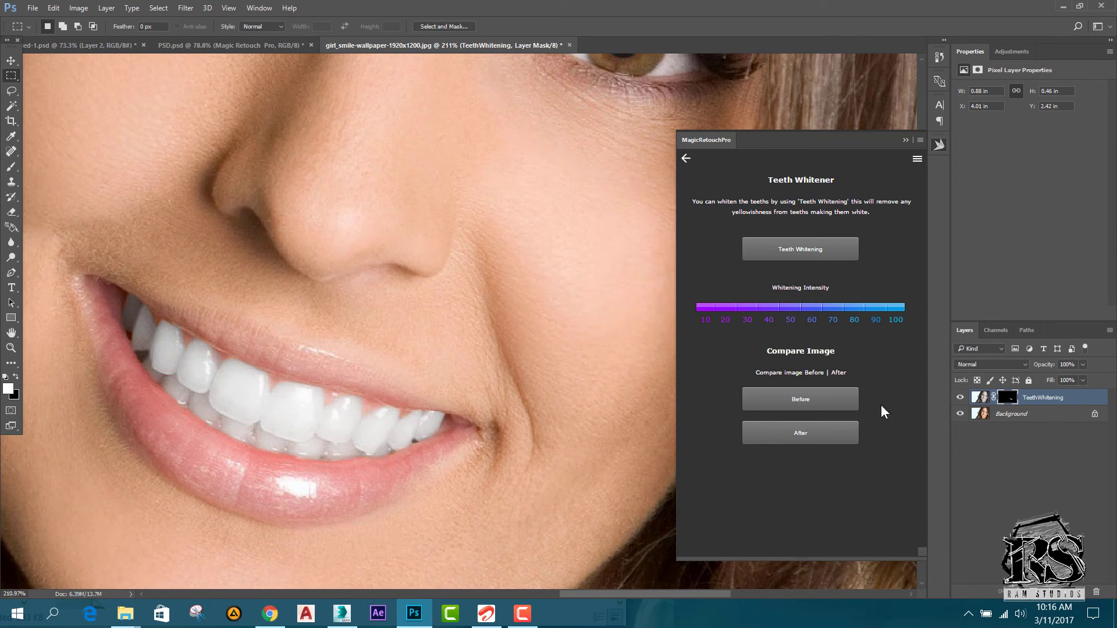
click(815, 403)
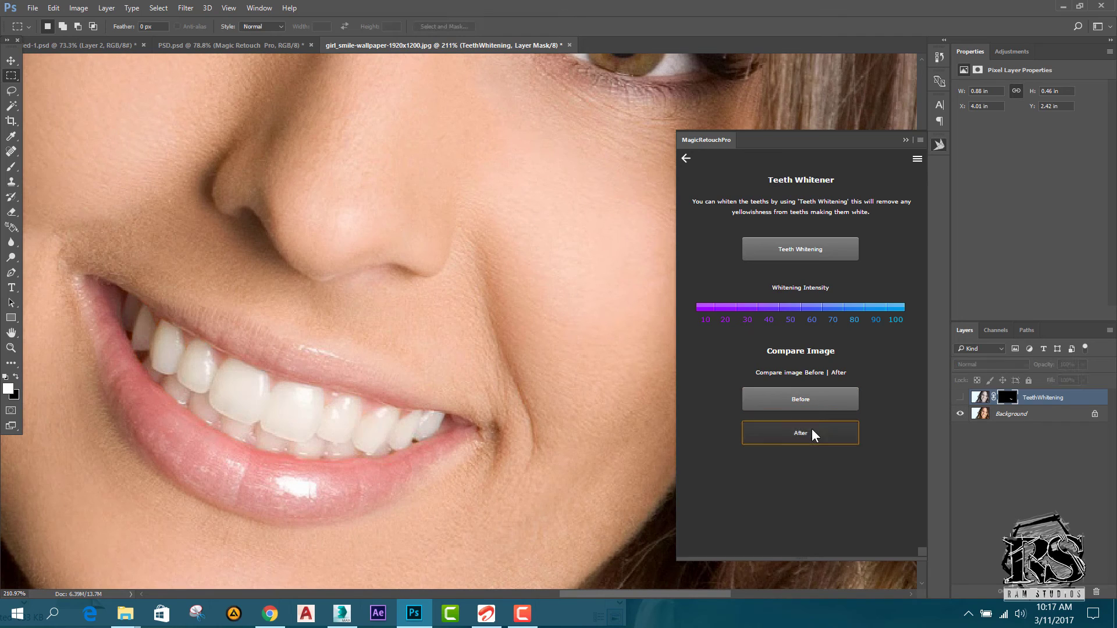
click(811, 430)
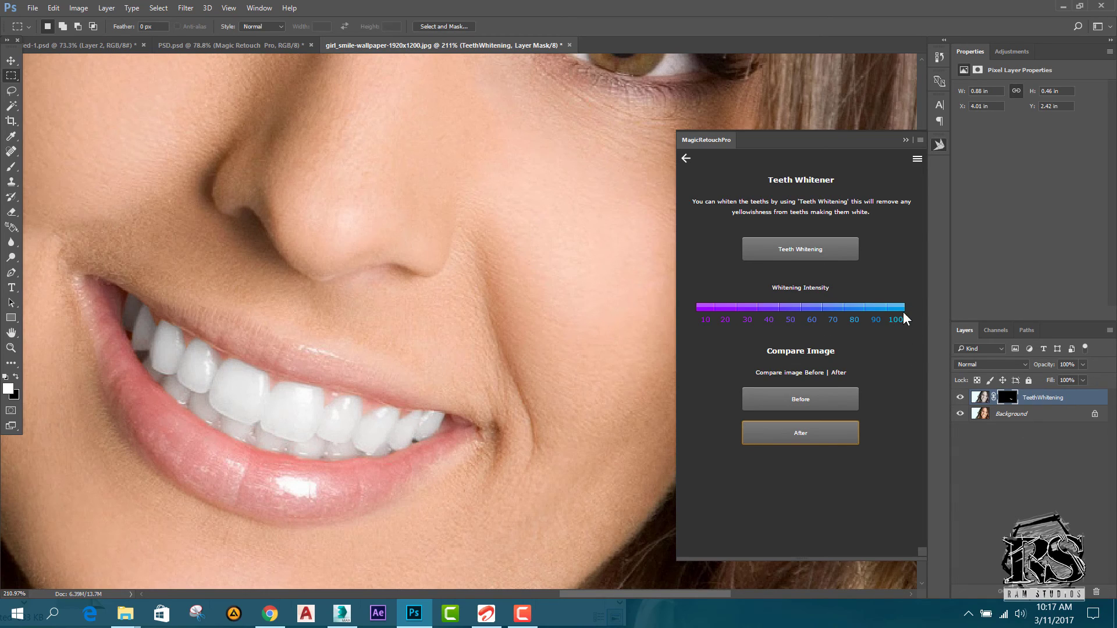
- Try lower and higher Whitening Intensity levels on the teeth, return the intensity to 100, and collapse the MagicRetouchPro panel
click(717, 306)
click(725, 311)
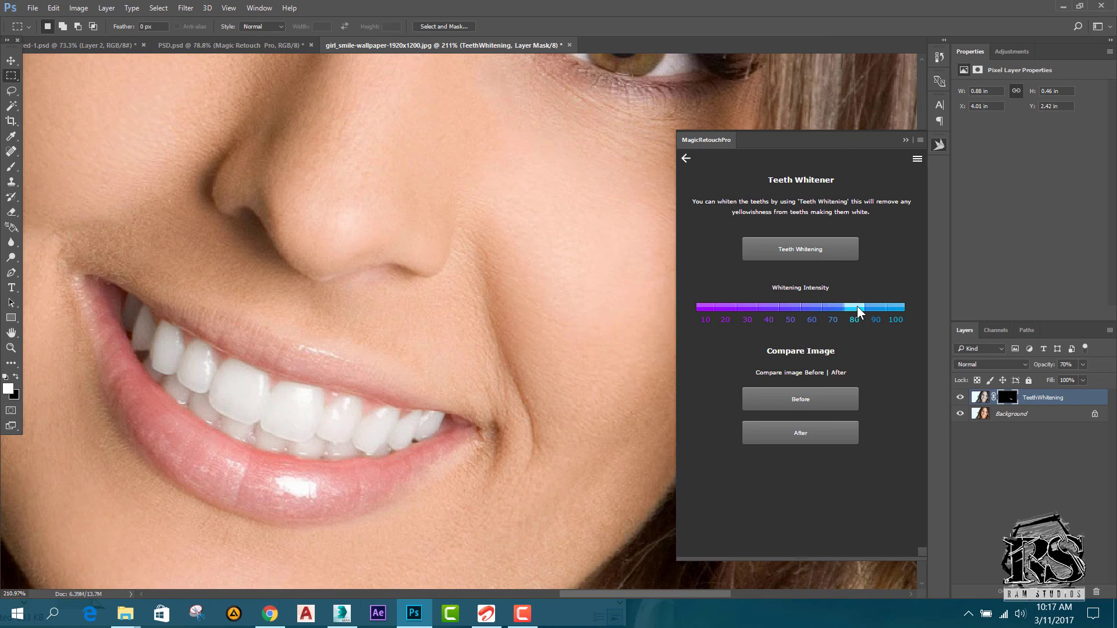
click(707, 308)
click(709, 308)
click(899, 317)
click(709, 309)
click(905, 139)
- Flatten the TeethWhitening layer and Background into one layer, and review the whole finished portrait
scroll(573, 381, down, 5)
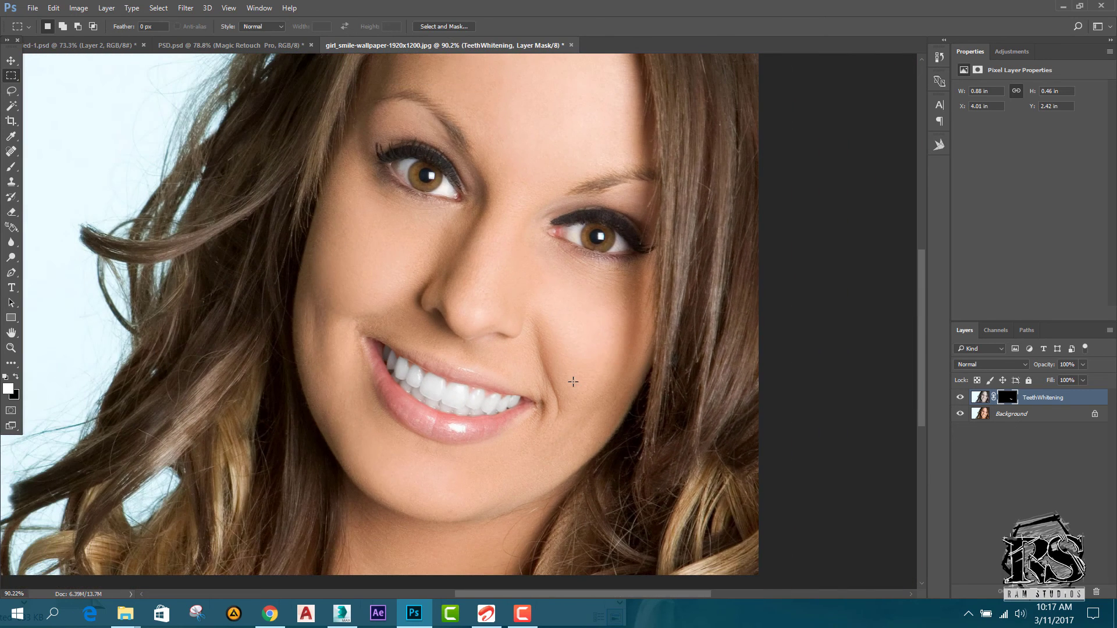
right_click(1030, 403)
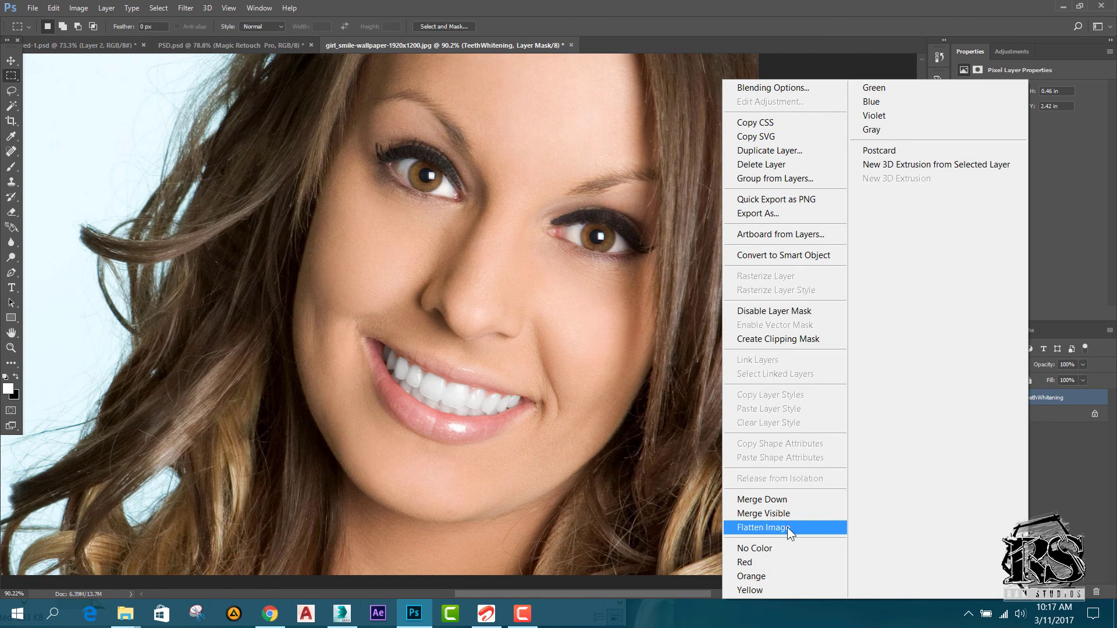
click(761, 527)
key(ctrl+minus)
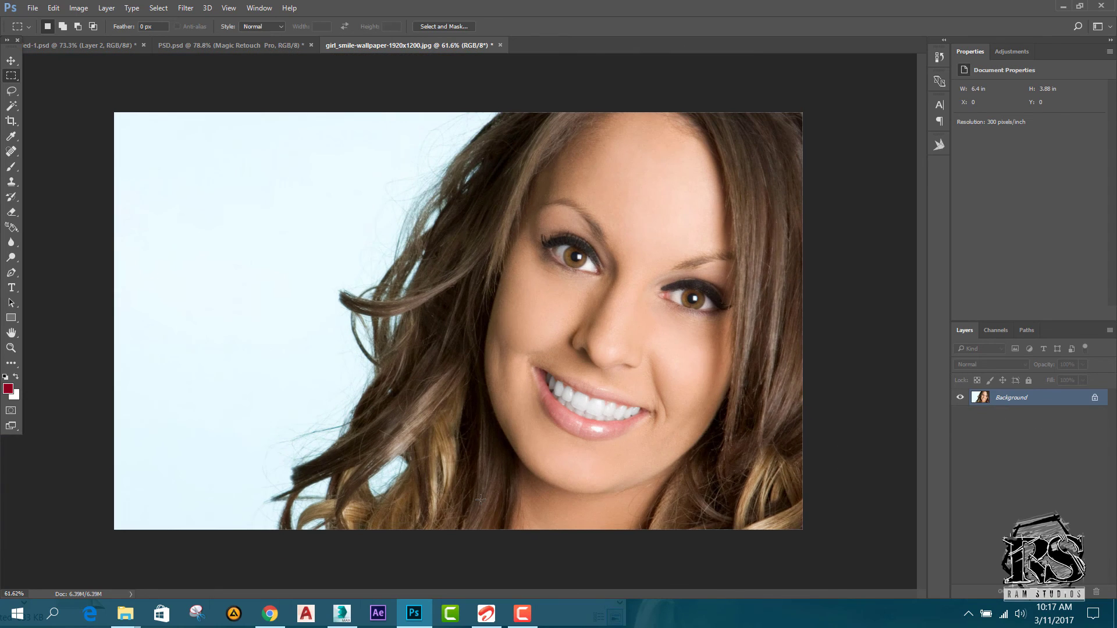
key(ctrl+0)
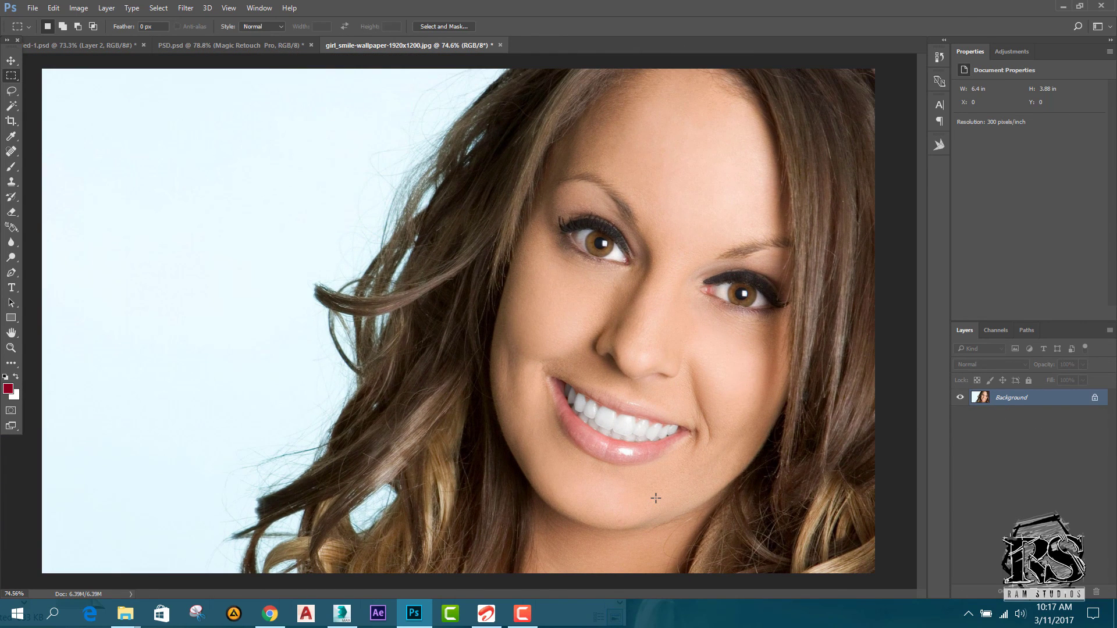
scroll(655, 498, up, 1)
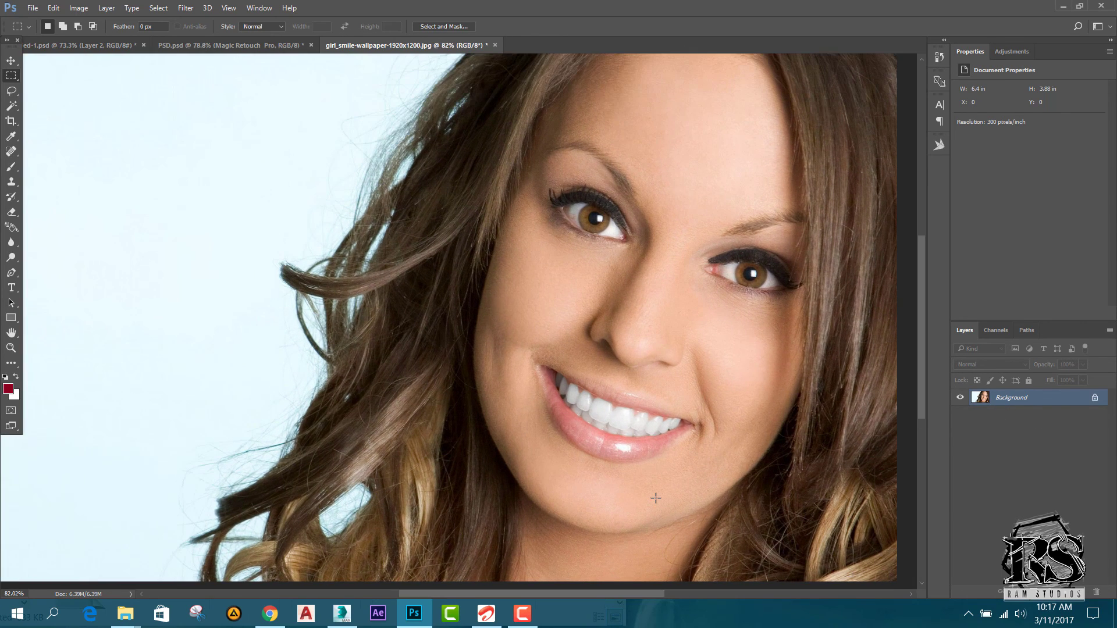
scroll(656, 498, down, 1)
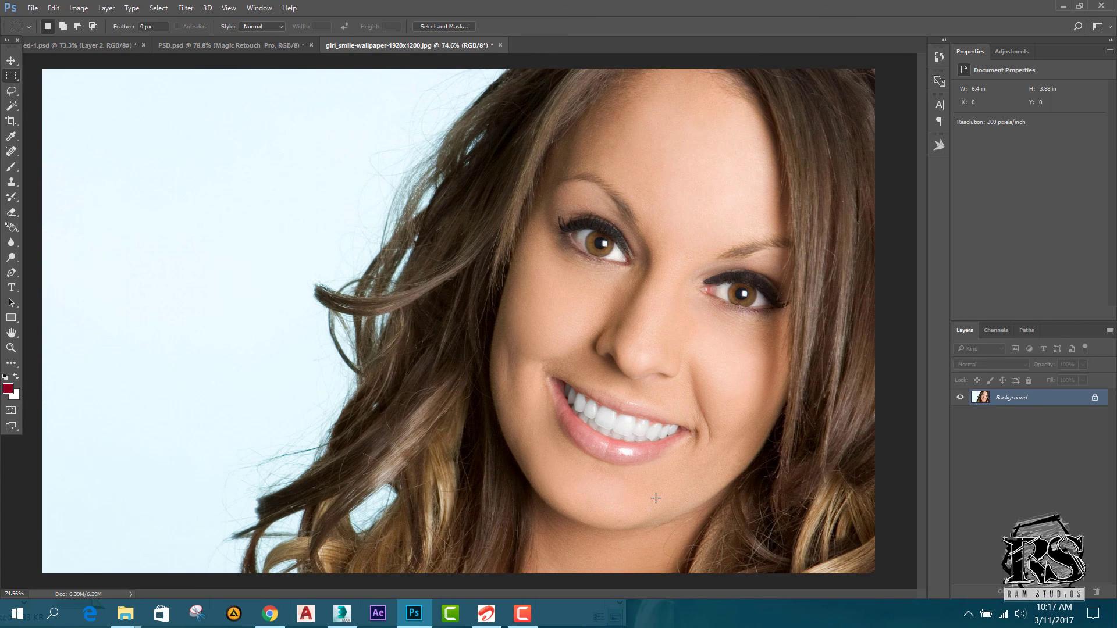